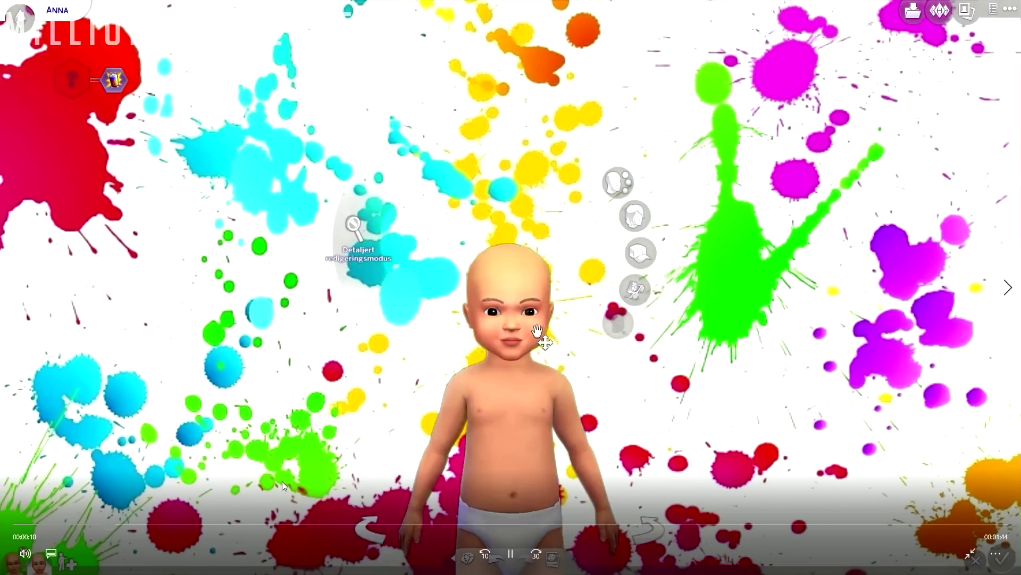
Step: Exit full-screen playback of the Sims video and switch to the Chrome window
{"action": "key", "text": "Escape"}
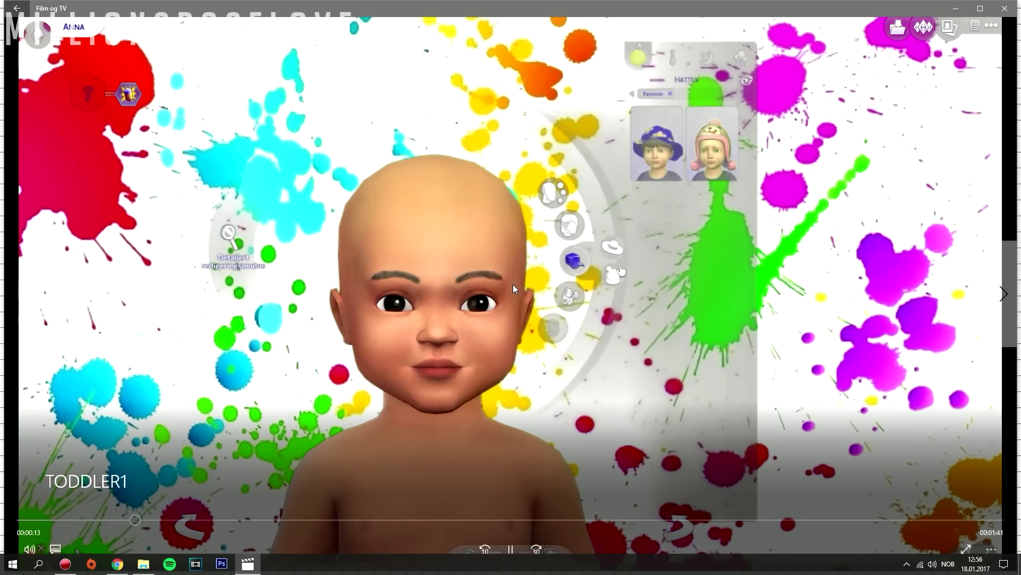
{"action": "key", "text": "alt+Tab"}
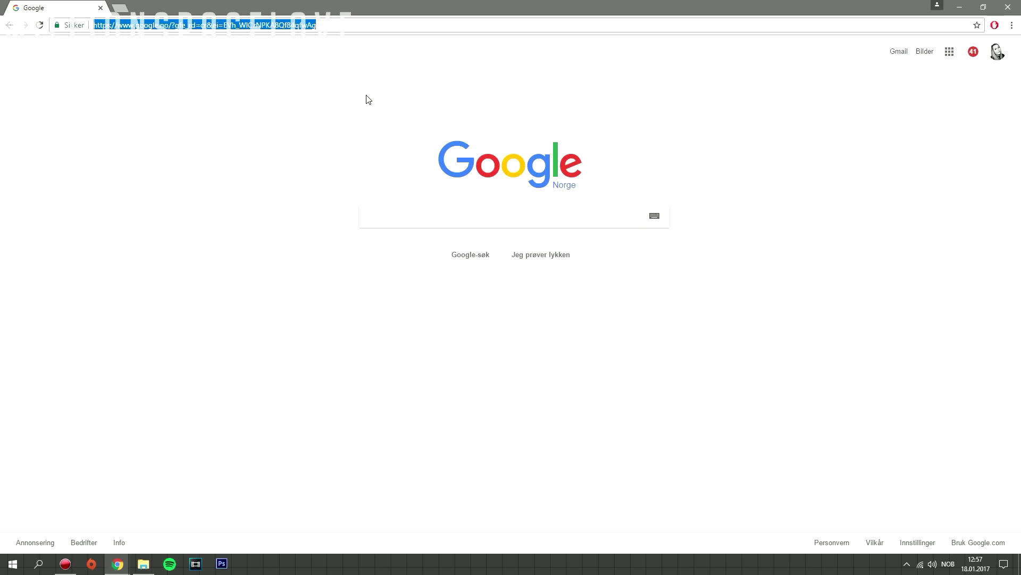
Step: Search Google for 'create a sim background green screen'
{"action": "type", "text": "crea"}
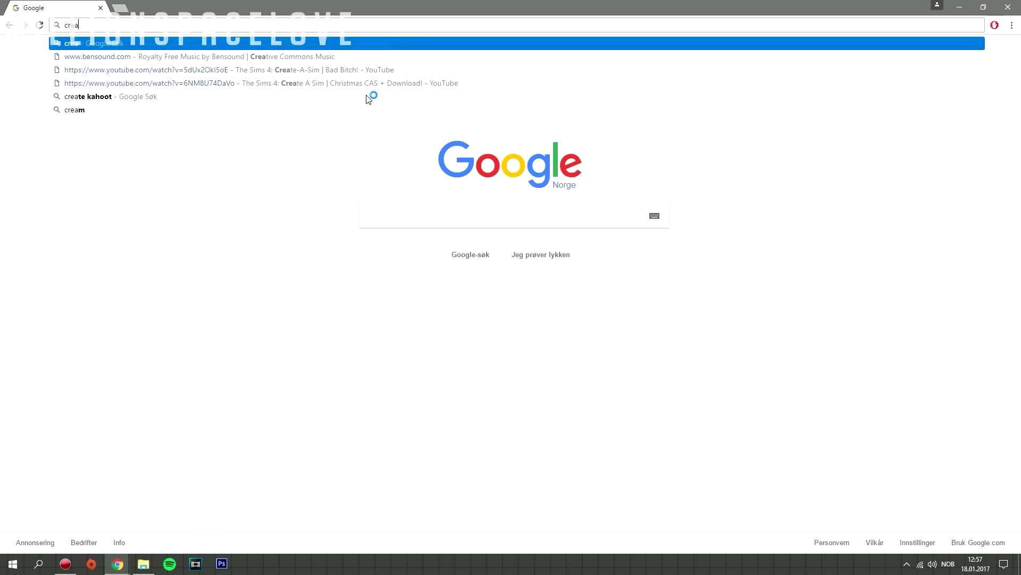
{"action": "type", "text": "te a sim bav"}
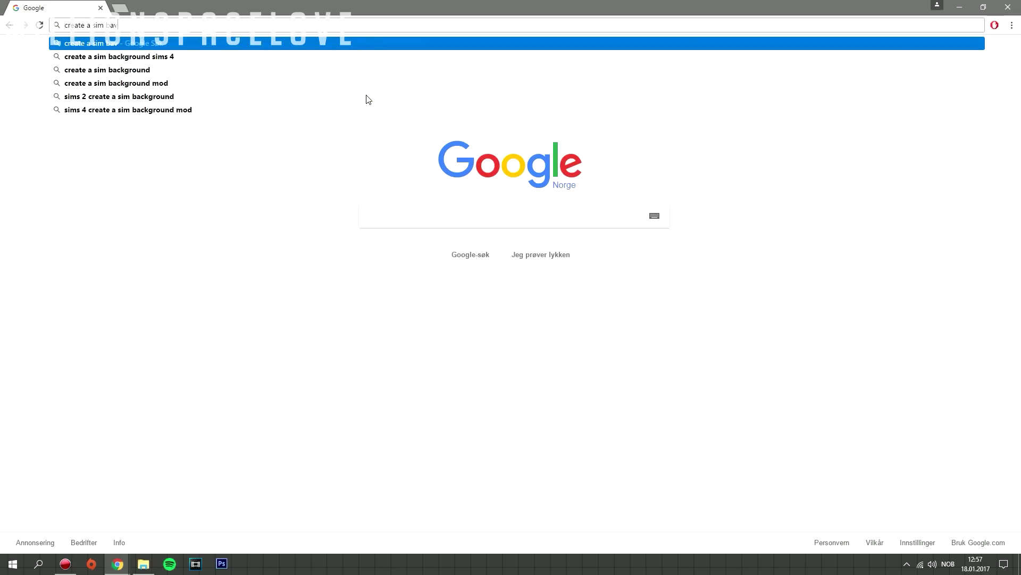
{"action": "key", "text": "BackSpace"}
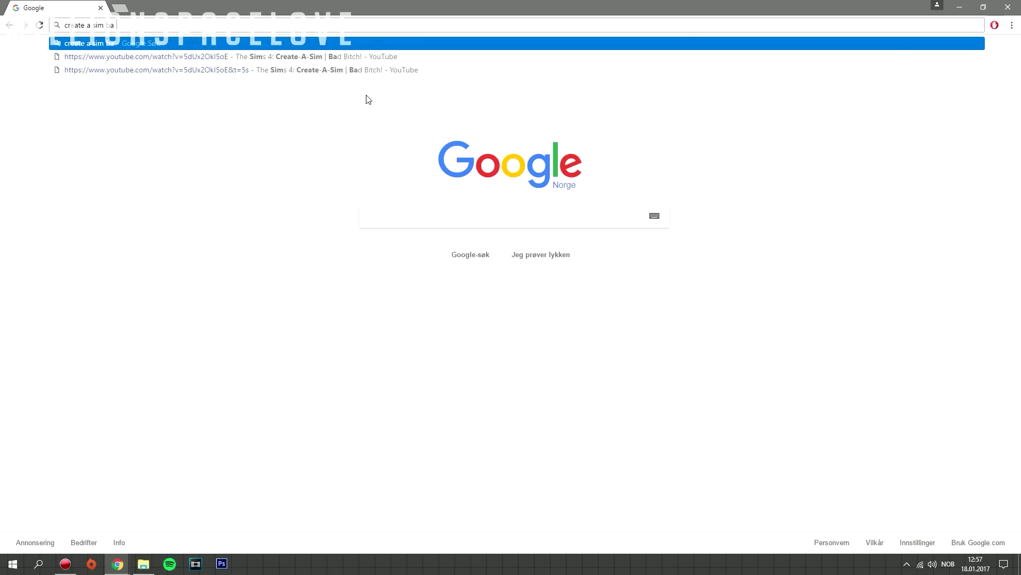
{"action": "type", "text": "ckgro"}
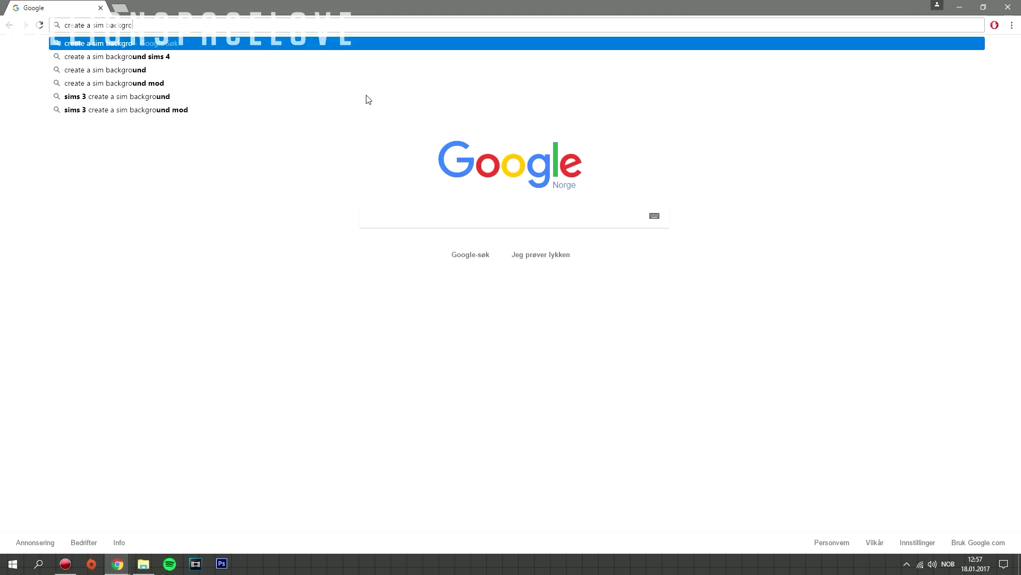
{"action": "type", "text": "und gr"}
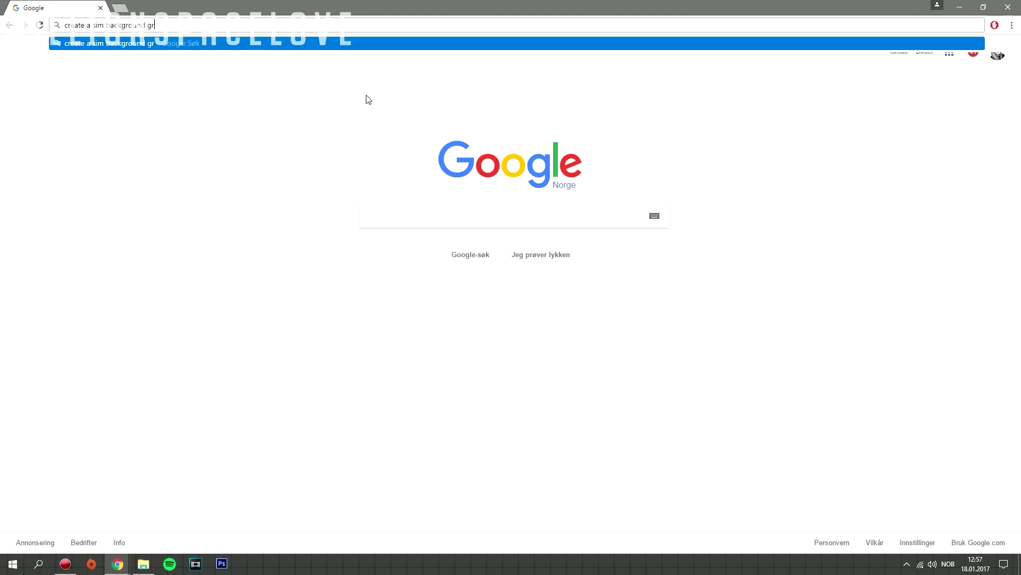
{"action": "type", "text": "een screen"}
{"action": "key", "text": "Return"}
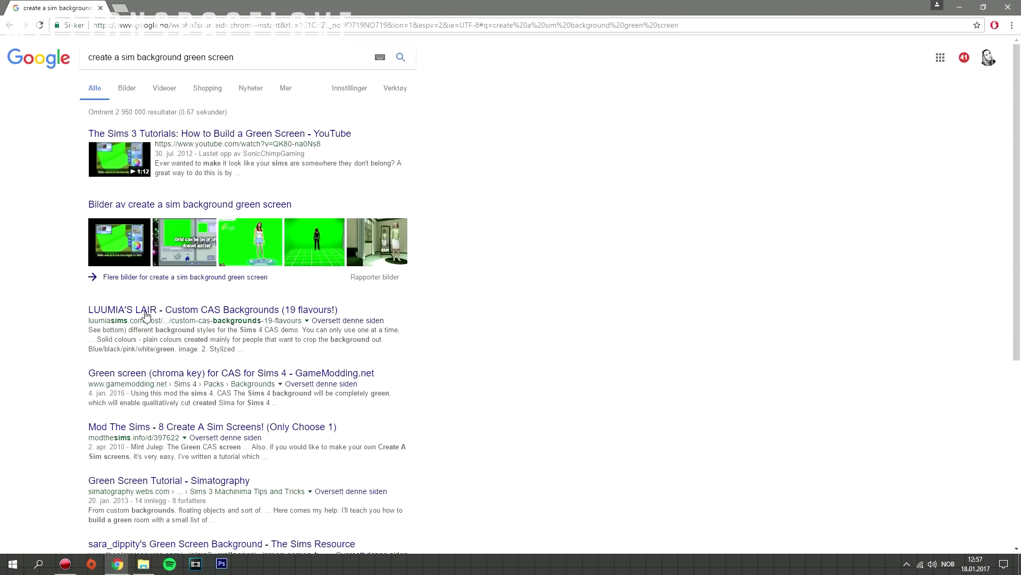
Step: Open the LUUMIA'S LAIR Custom CAS Backgrounds result and follow its Download link
{"action": "left_click", "coordinate": [145, 314]}
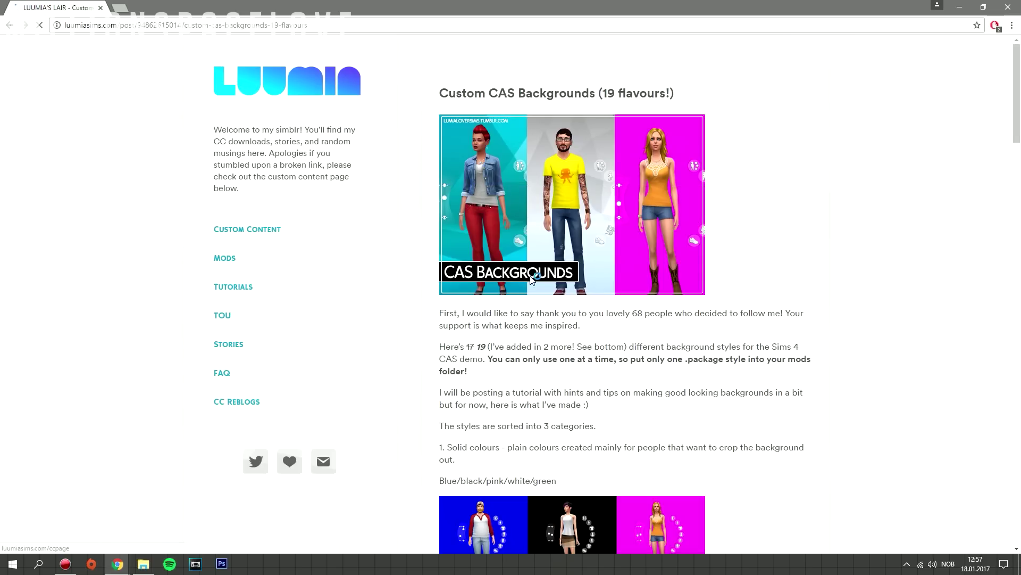
{"action": "scroll", "coordinate": [493, 272], "scroll_direction": "down", "scroll_amount": 6}
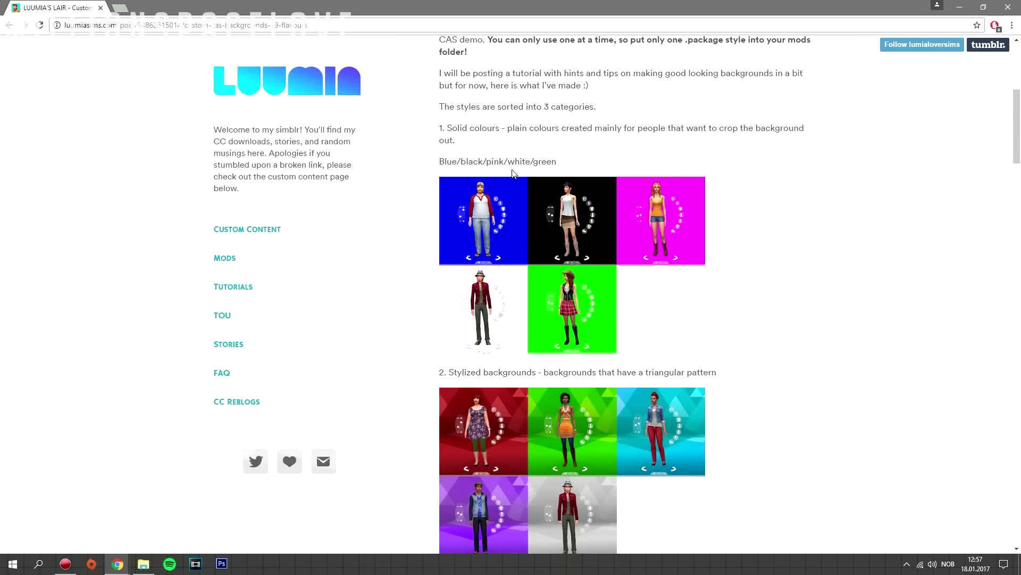
{"action": "scroll", "coordinate": [513, 174], "scroll_direction": "down", "scroll_amount": 15}
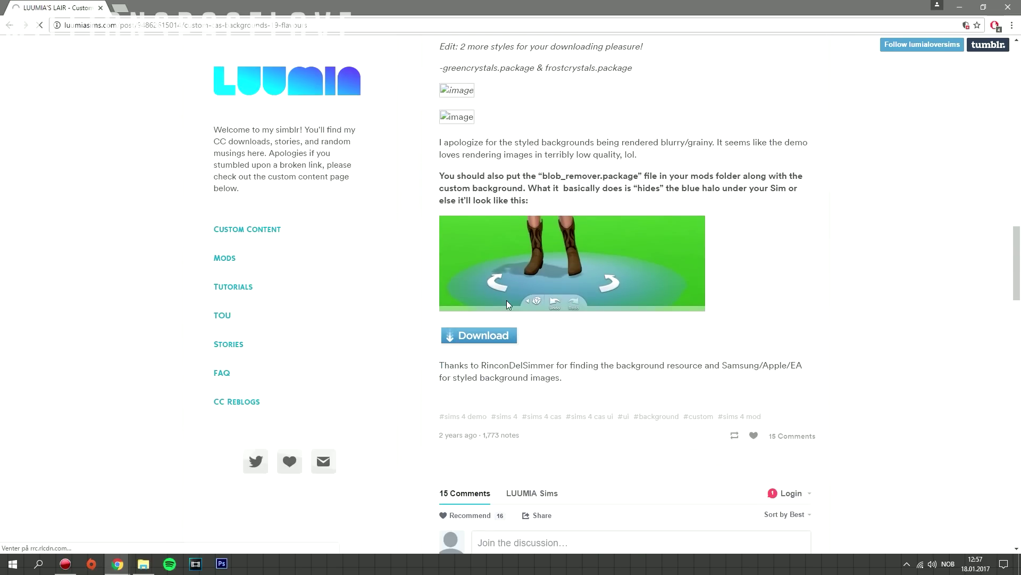
{"action": "left_click", "coordinate": [484, 337]}
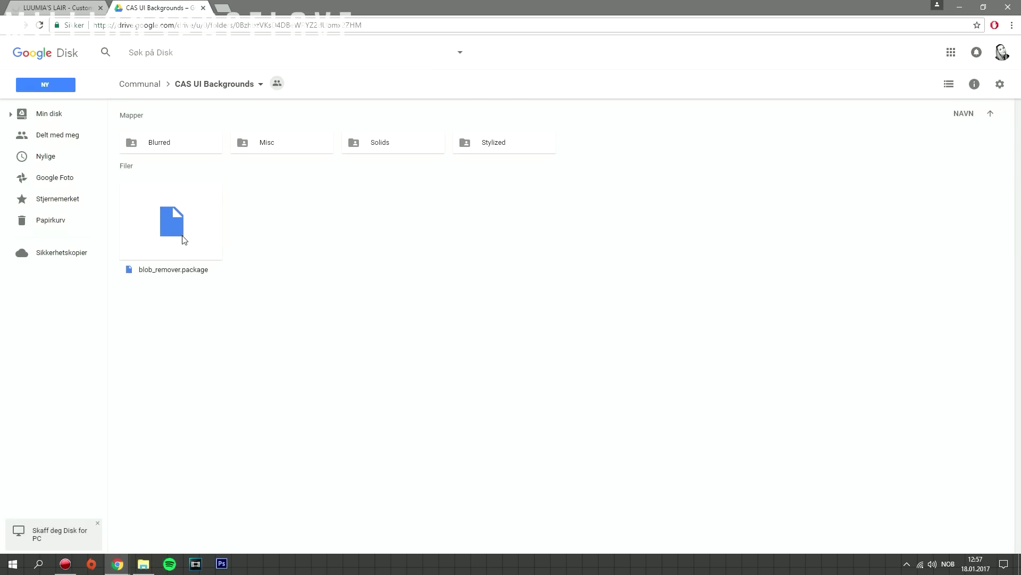
Step: Download solid_green.package from the Drive Solids folder, then close Chrome
{"action": "left_click", "coordinate": [384, 145]}
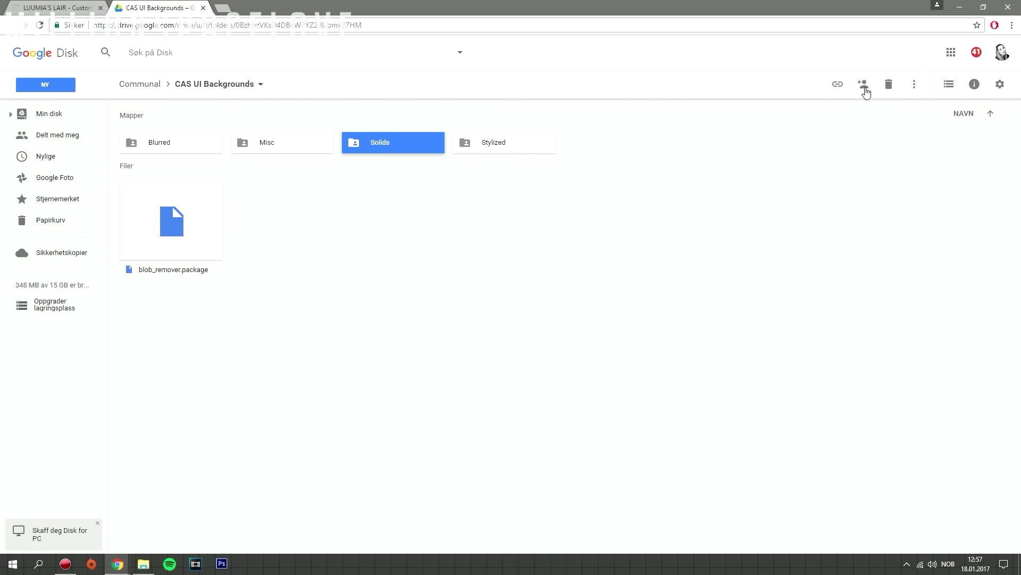
{"action": "left_click", "coordinate": [837, 86]}
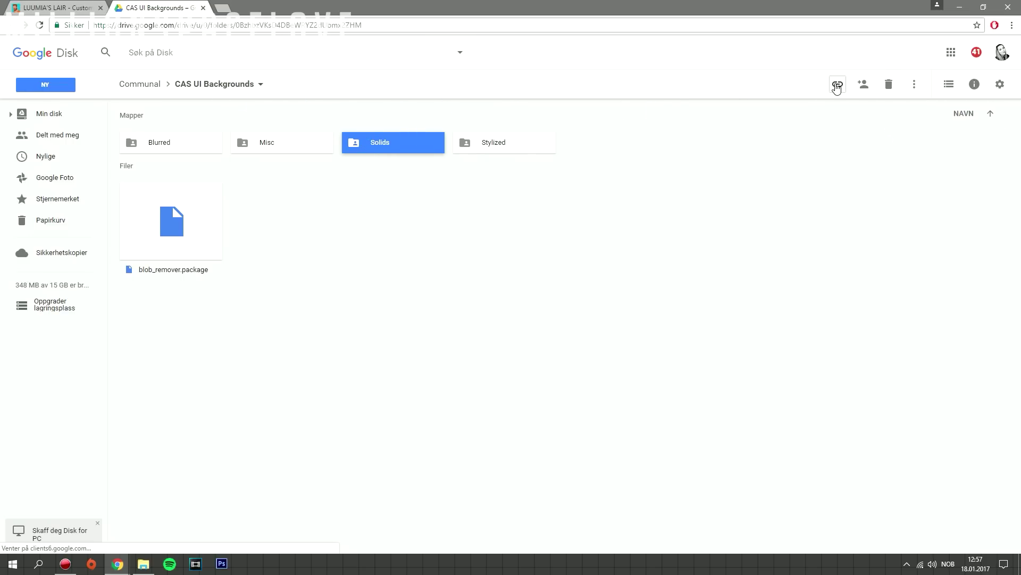
{"action": "double_click", "coordinate": [398, 142]}
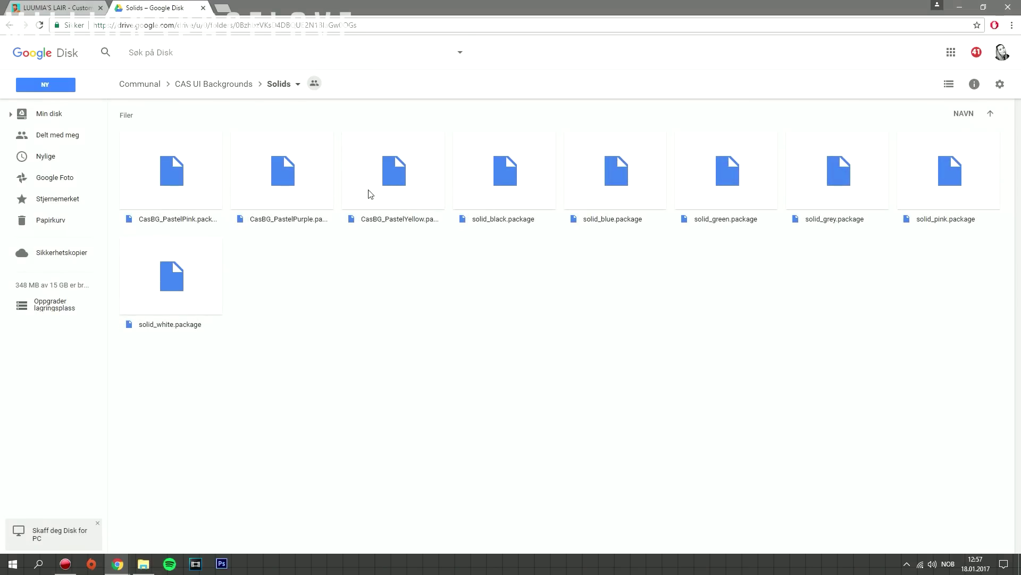
{"action": "double_click", "coordinate": [718, 183]}
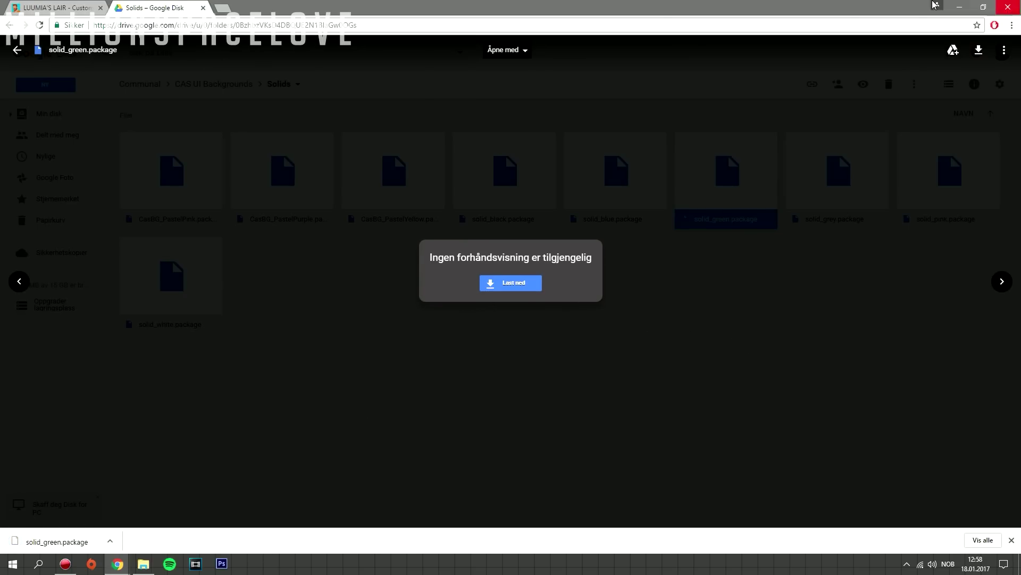
{"action": "left_click", "coordinate": [1010, 6]}
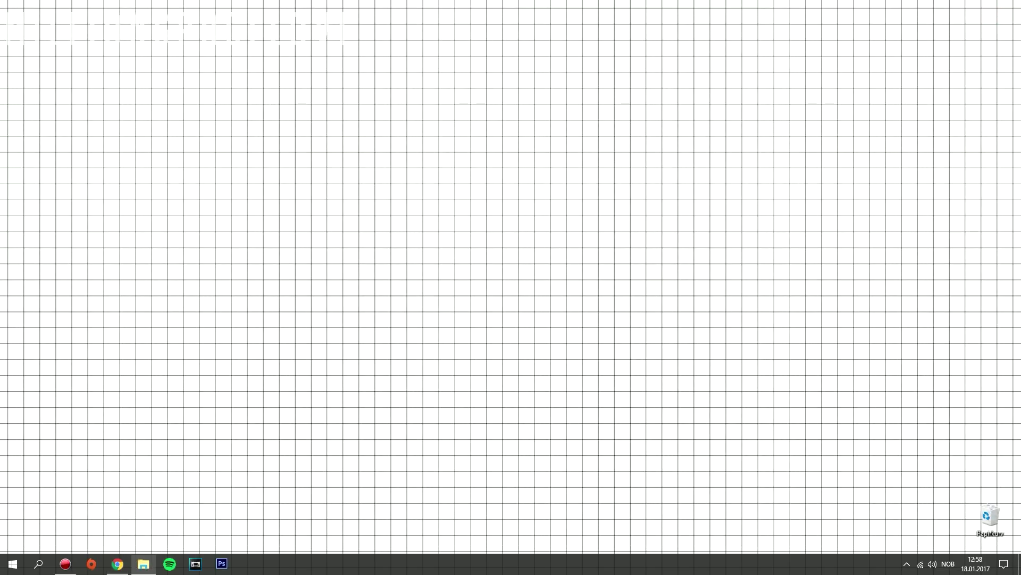
Step: Cut solid_green.package from the Nedlastinger downloads folder in File Explorer
{"action": "left_click", "coordinate": [143, 563]}
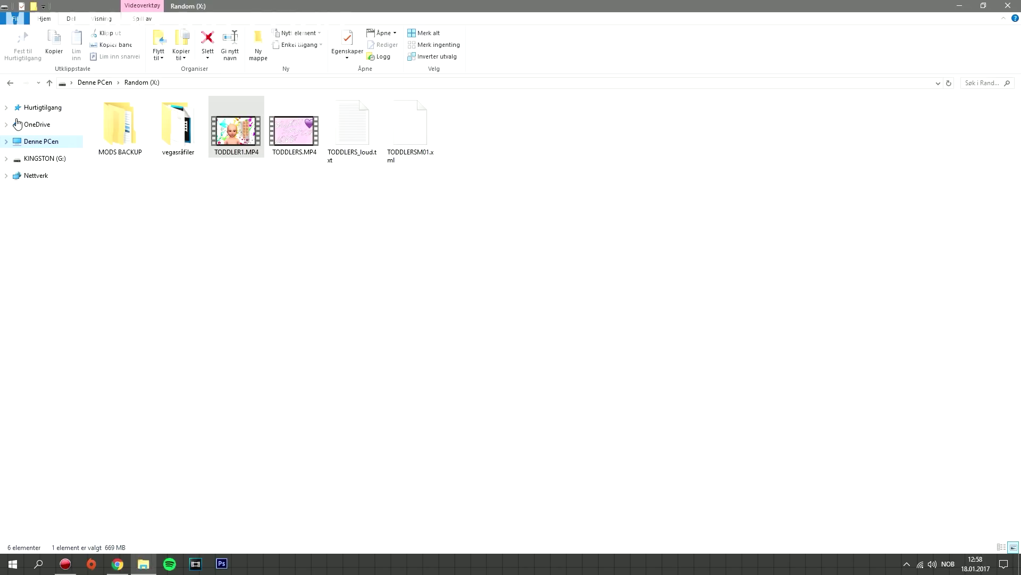
{"action": "left_click", "coordinate": [23, 141]}
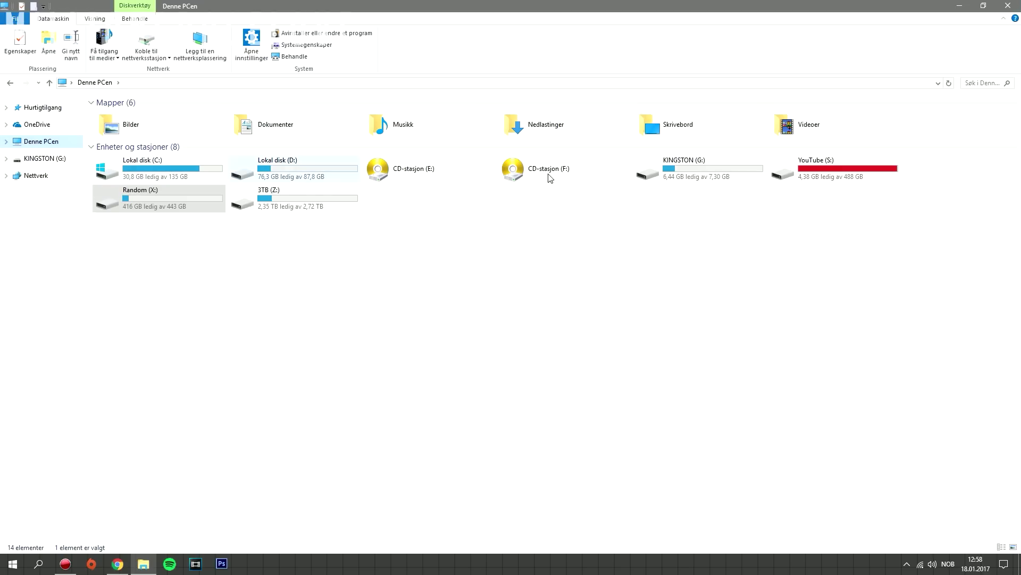
{"action": "left_click", "coordinate": [7, 108]}
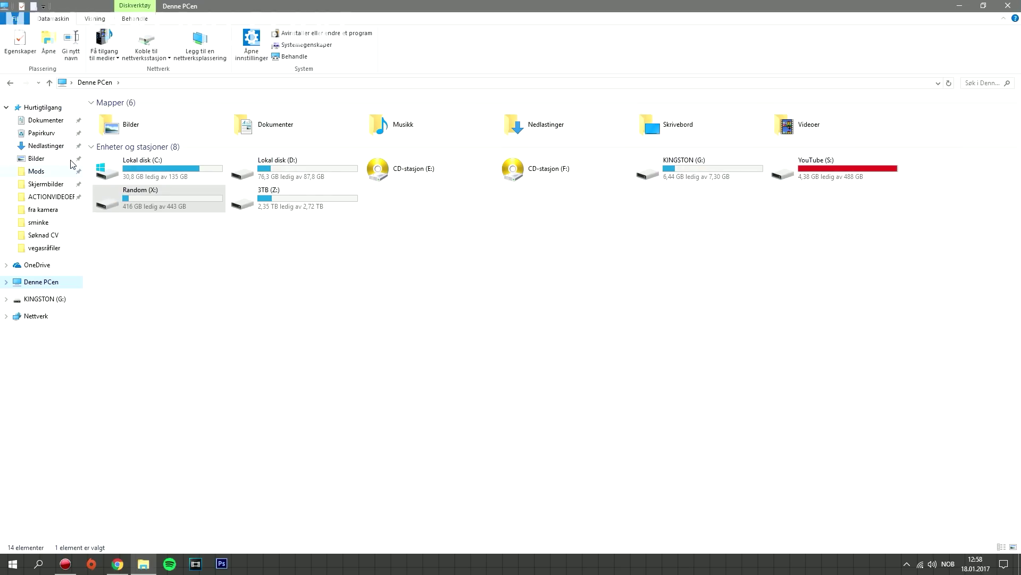
{"action": "left_click", "coordinate": [51, 146]}
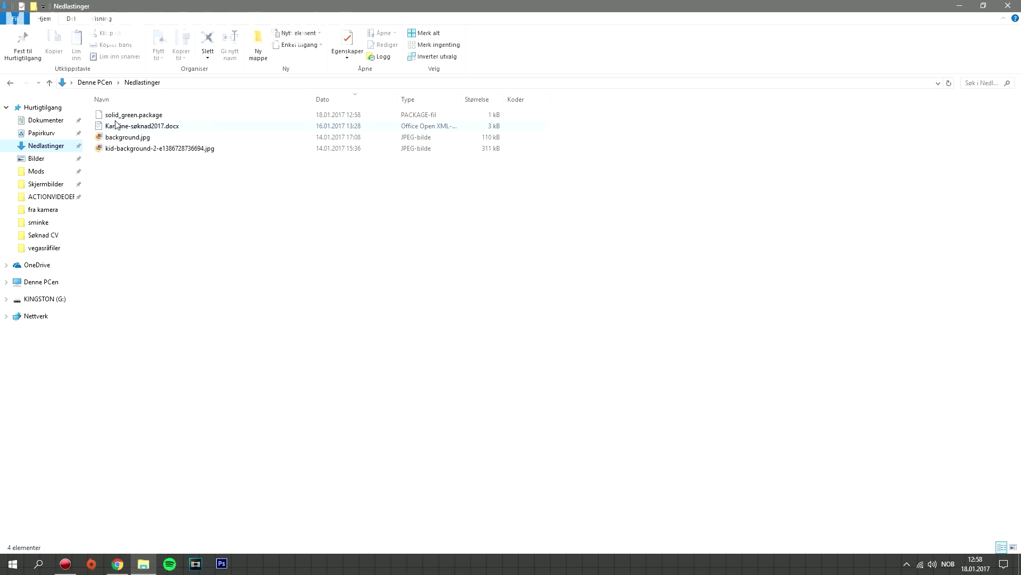
{"action": "left_click", "coordinate": [190, 116]}
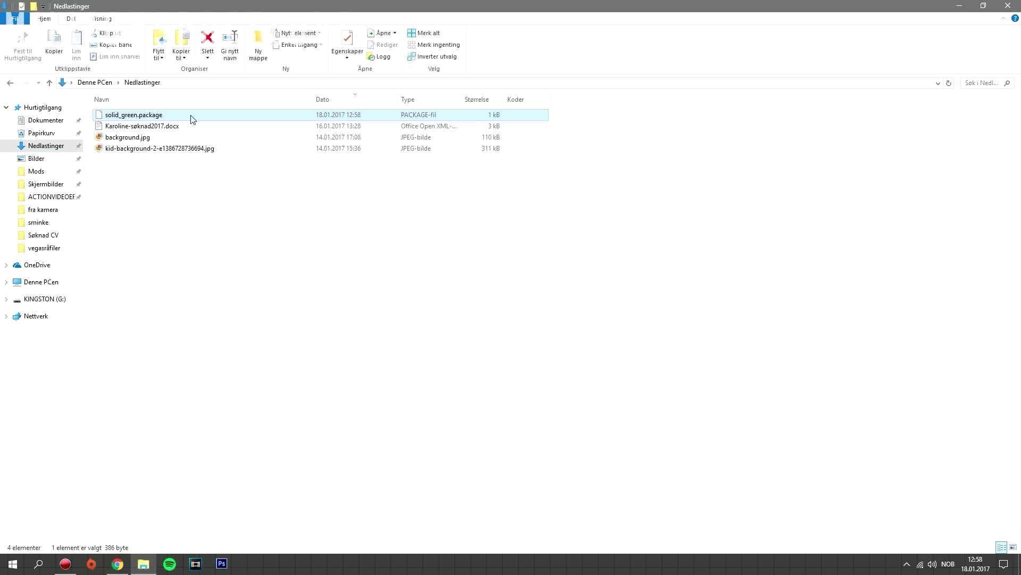
{"action": "right_click", "coordinate": [137, 118]}
{"action": "left_click", "coordinate": [174, 266]}
Step: Paste the file into Dokumenter > Electronic Arts > The Sims 4 > Mods
{"action": "left_click", "coordinate": [42, 304]}
{"action": "double_click", "coordinate": [139, 171]}
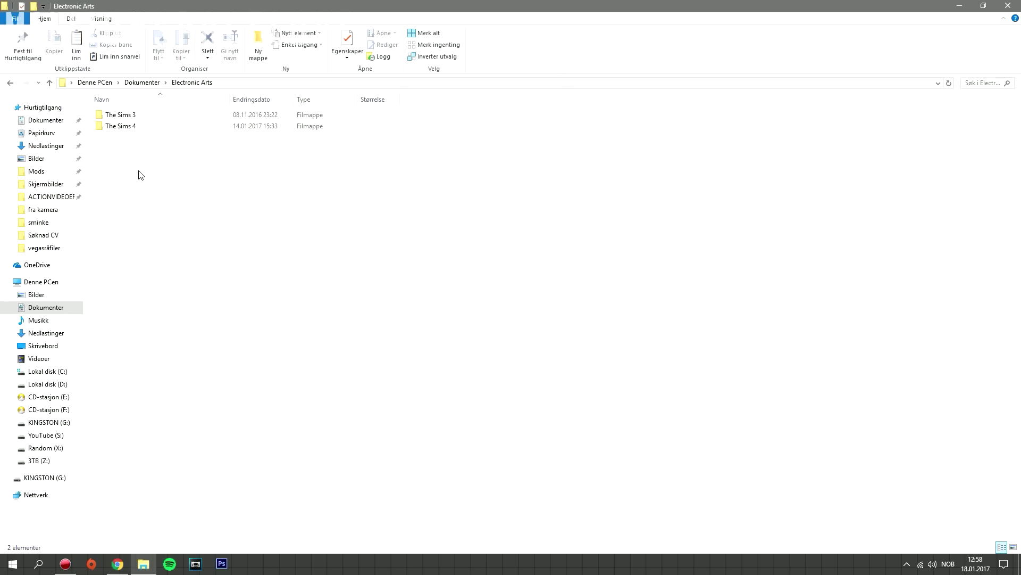
{"action": "double_click", "coordinate": [123, 131]}
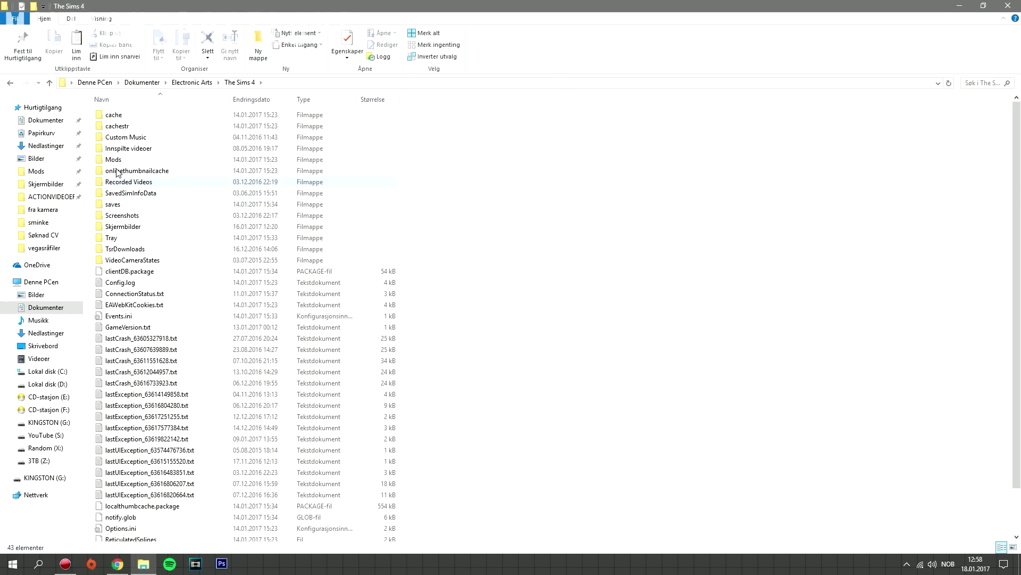
{"action": "left_click", "coordinate": [117, 165]}
{"action": "double_click", "coordinate": [117, 164]}
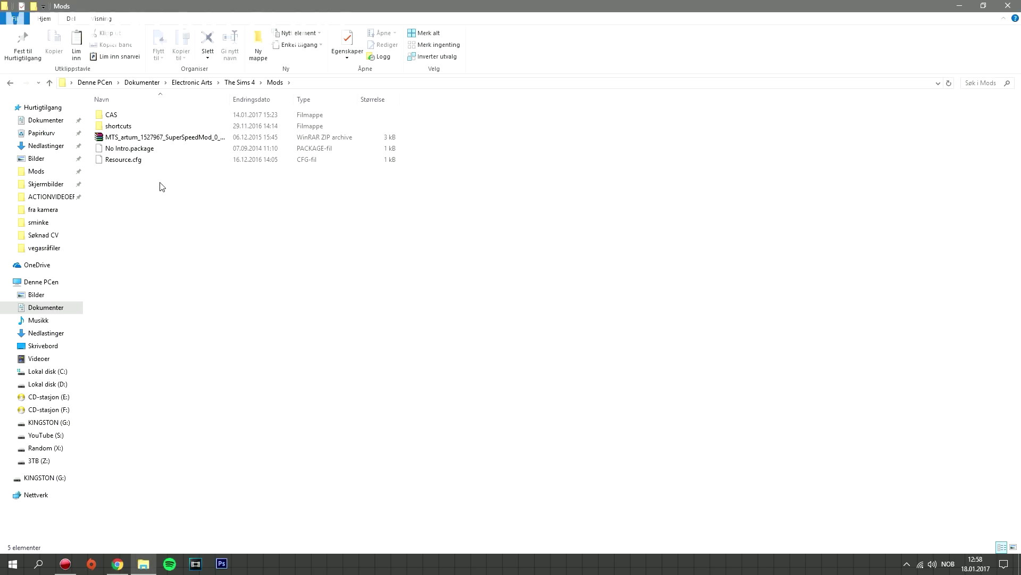
{"action": "right_click", "coordinate": [123, 246]}
{"action": "left_click", "coordinate": [146, 319]}
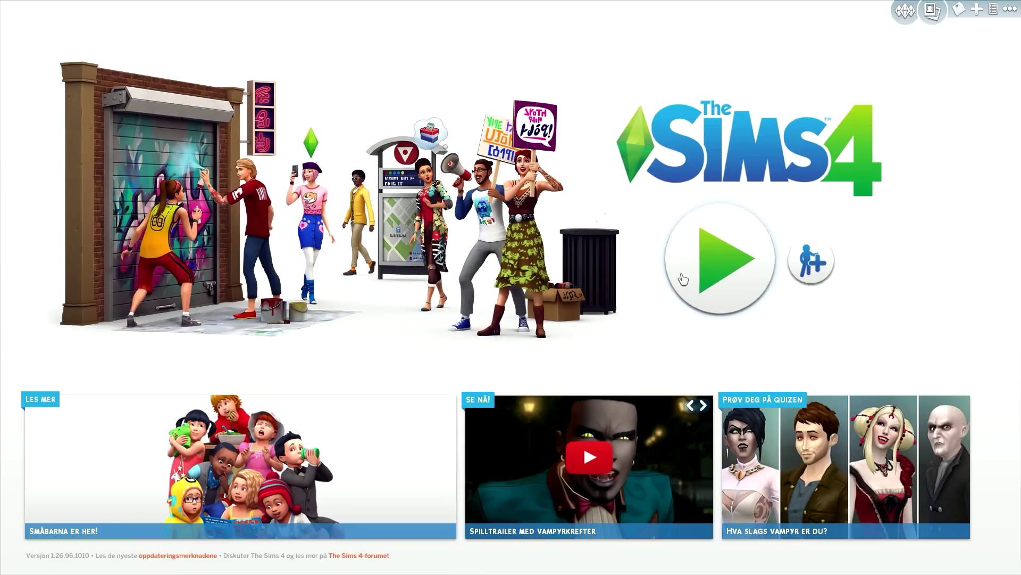
Step: Start the game from the main menu's Play button to load Create-a-Sim
{"action": "left_click", "coordinate": [811, 262]}
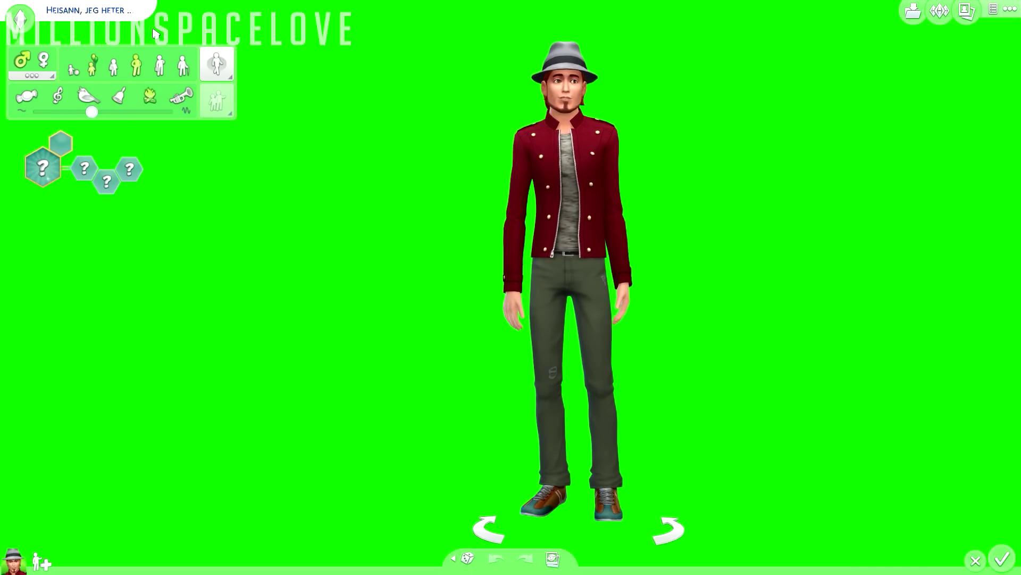
Step: Select the sim's upper body to bring up the tops clothing catalog
{"action": "left_click", "coordinate": [515, 161]}
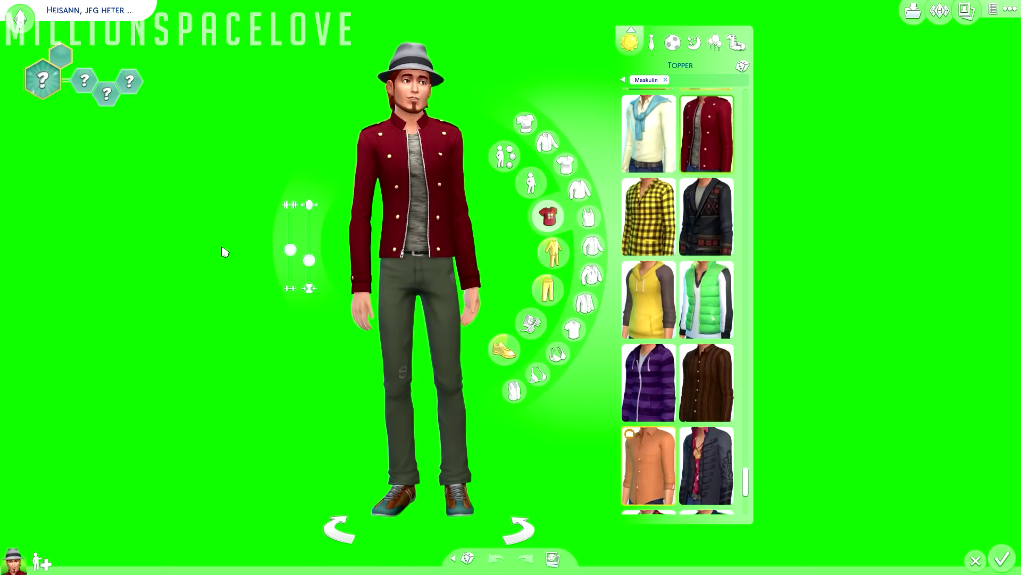
Step: Zoom in on the red-jacketed sim, close the panel, screenshot with C, dismiss the notice
{"action": "scroll", "coordinate": [213, 347], "scroll_direction": "up", "scroll_amount": 2}
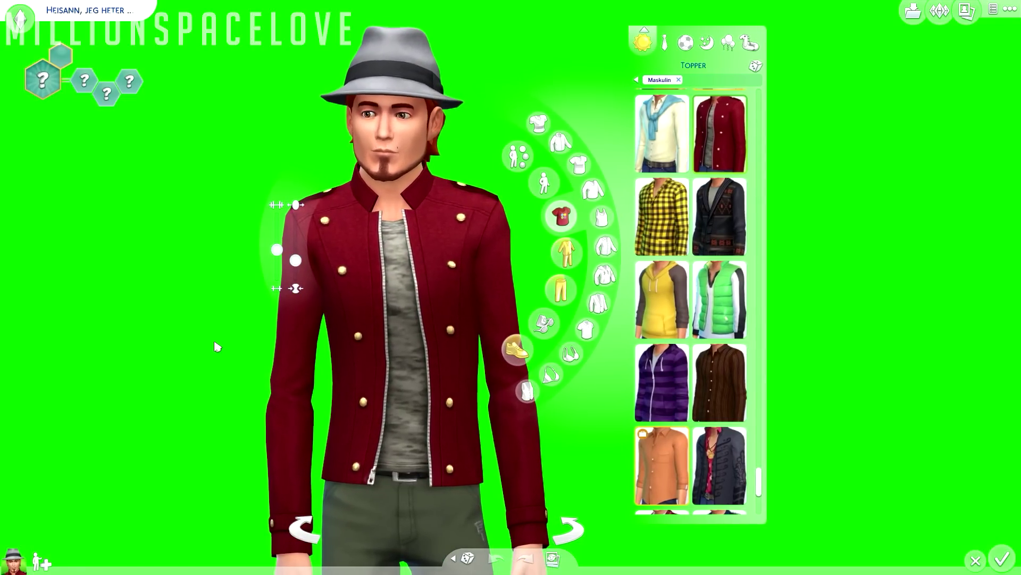
{"action": "scroll", "coordinate": [216, 345], "scroll_direction": "down", "scroll_amount": 2}
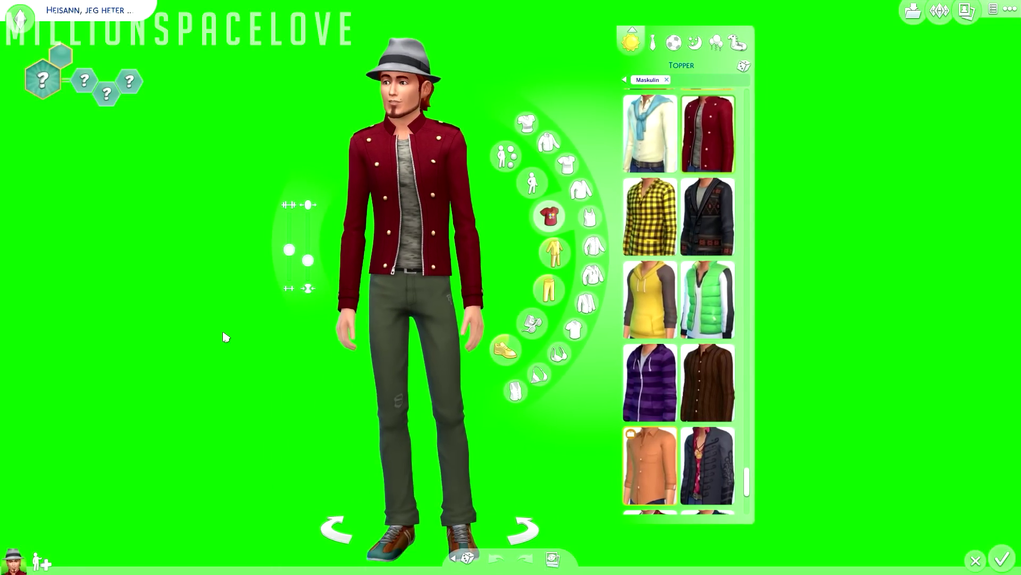
{"action": "scroll", "coordinate": [217, 322], "scroll_direction": "up", "scroll_amount": 2}
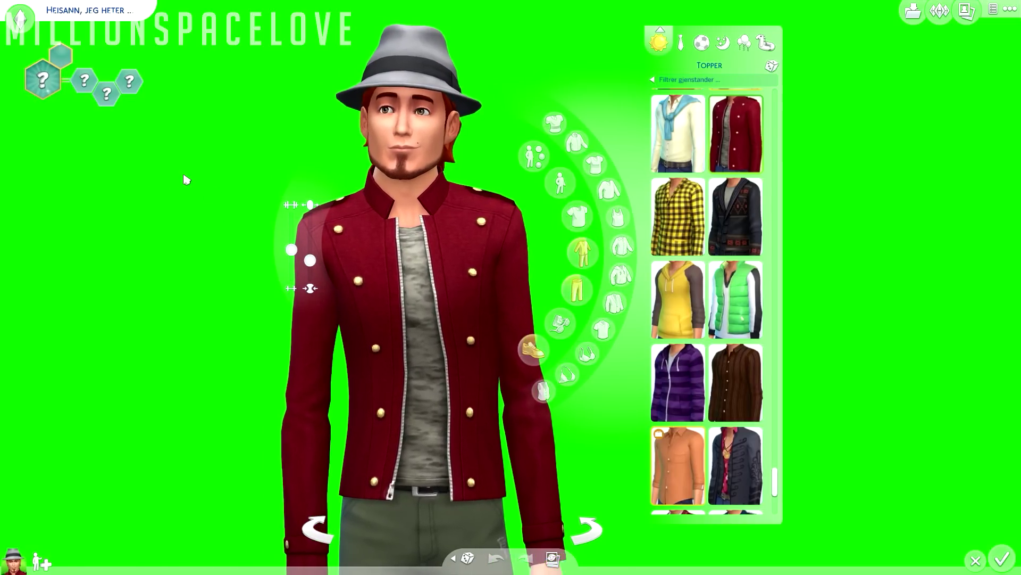
{"action": "left_click", "coordinate": [184, 179]}
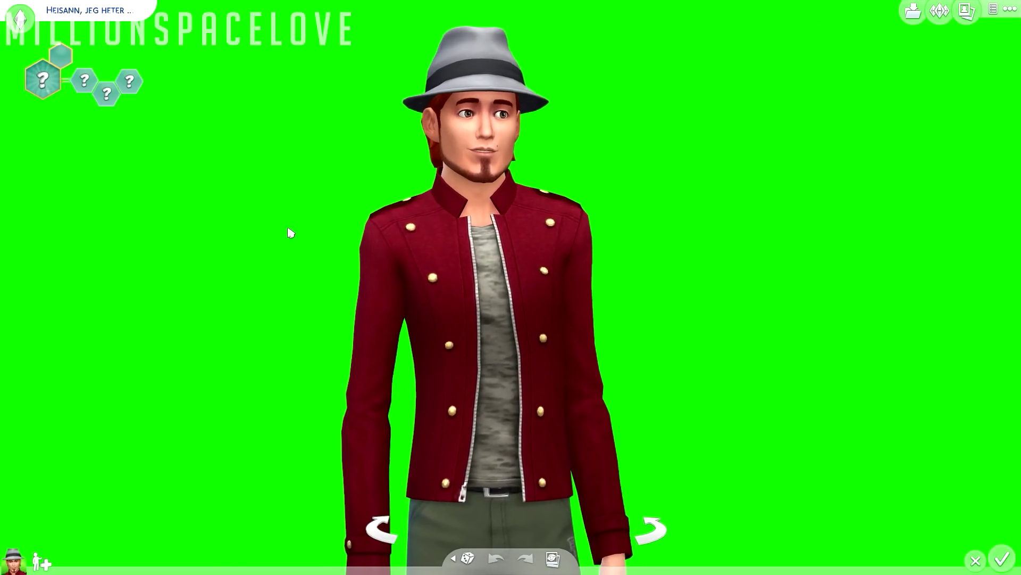
{"action": "key", "text": "c"}
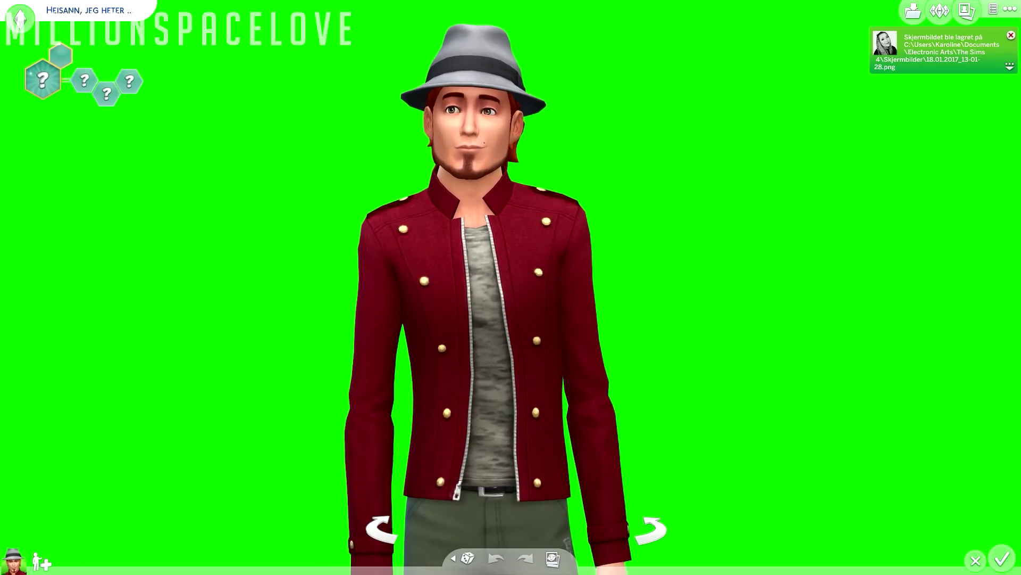
{"action": "left_click", "coordinate": [1012, 36]}
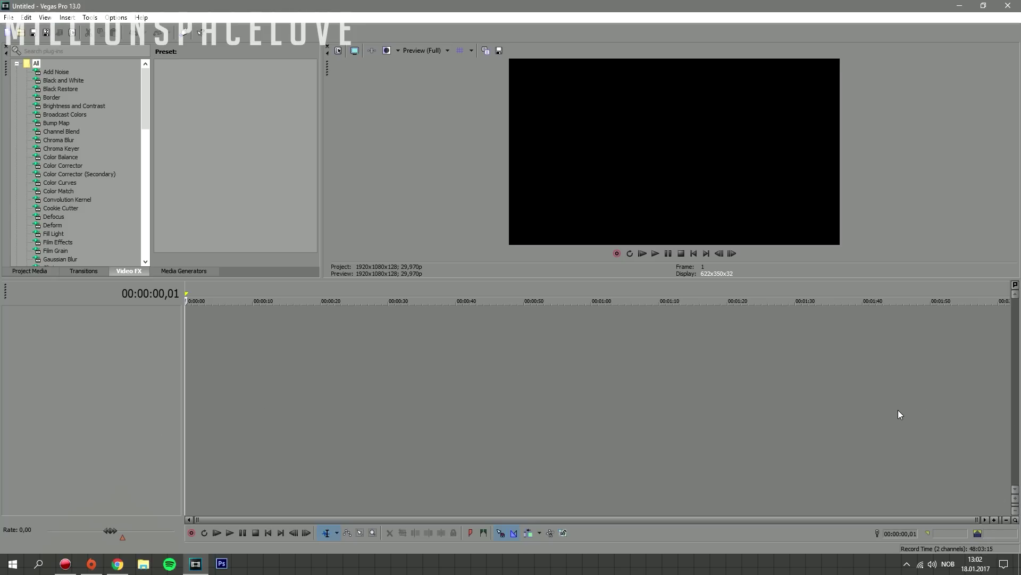
Step: Return the playhead of the empty Vegas Pro timeline to 00:00:00,00
{"action": "left_click", "coordinate": [450, 373]}
{"action": "key", "text": "Home"}
{"action": "scroll", "coordinate": [579, 385], "scroll_direction": "up", "scroll_amount": 3}
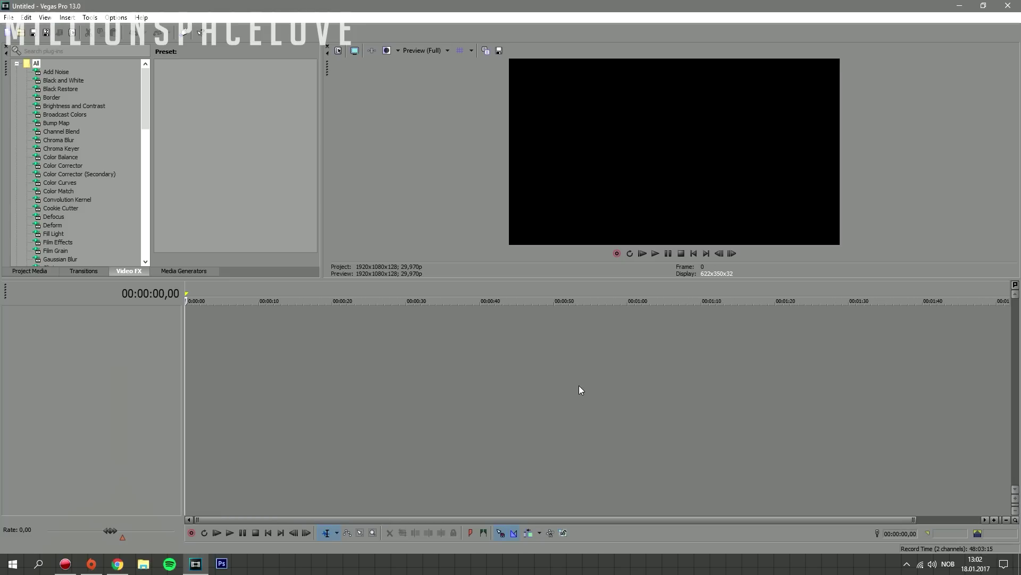
{"action": "scroll", "coordinate": [579, 385], "scroll_direction": "down", "scroll_amount": 1}
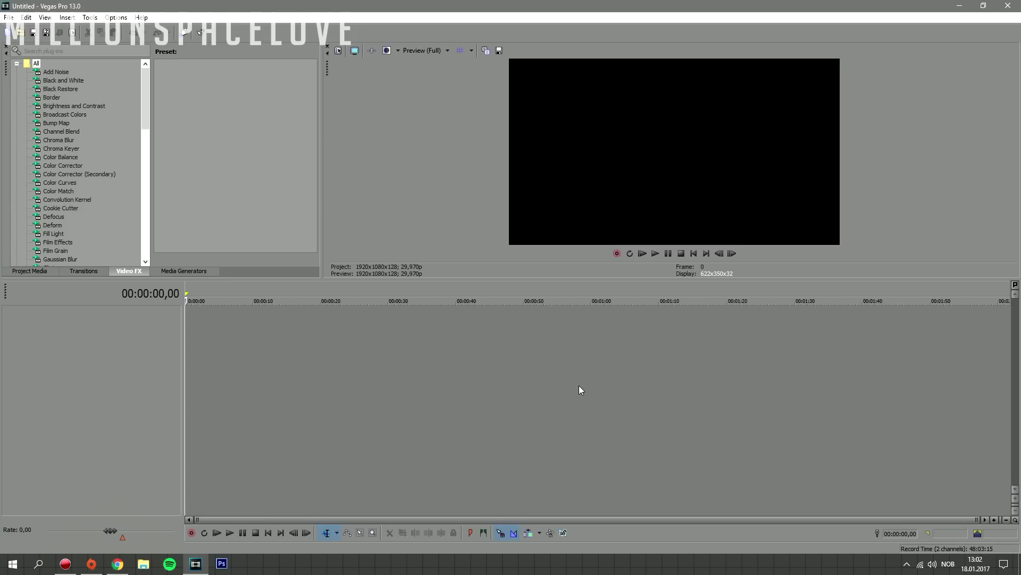